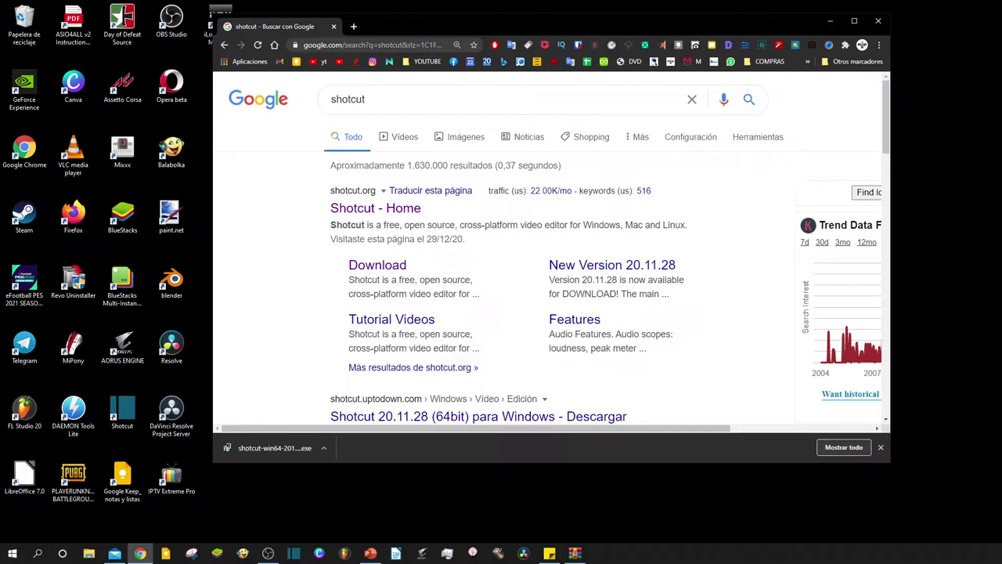
# Search Google for 'shotcut' and view the results with shotcut.org listed first
pyautogui.click(268, 553)
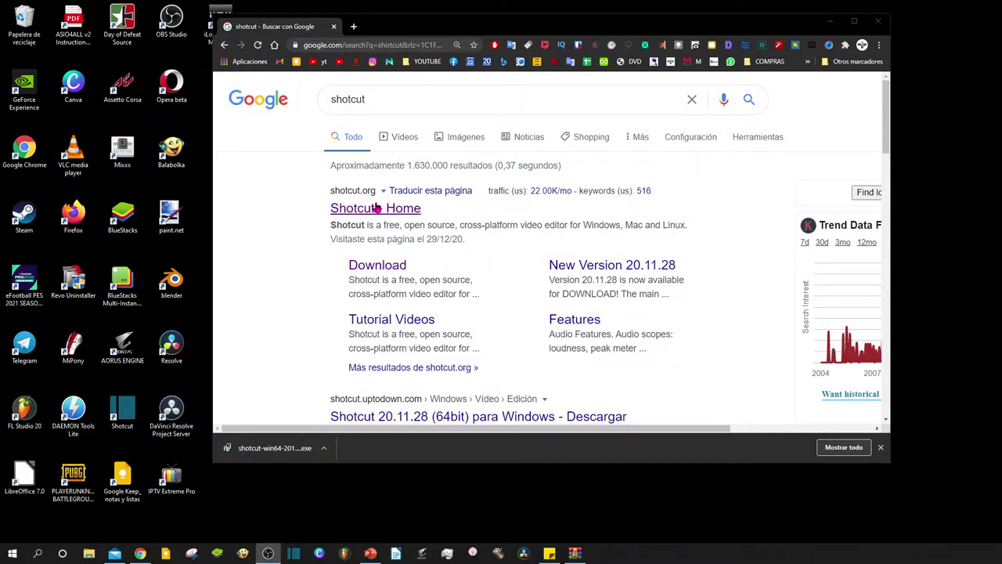
# Go to shotcut.org's download page and request the Windows installer from the FossHub mirror
pyautogui.click(386, 267)
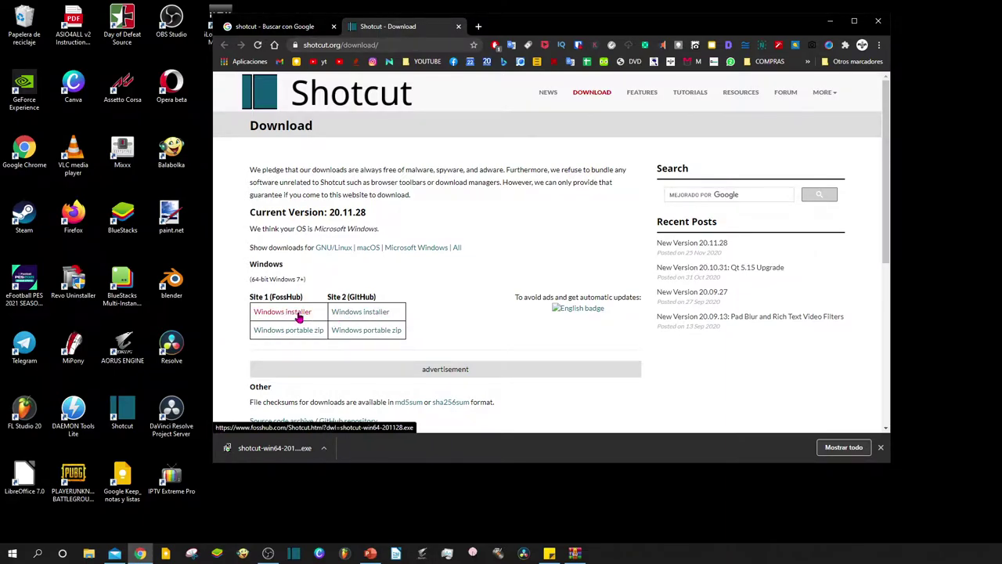
pyautogui.click(298, 314)
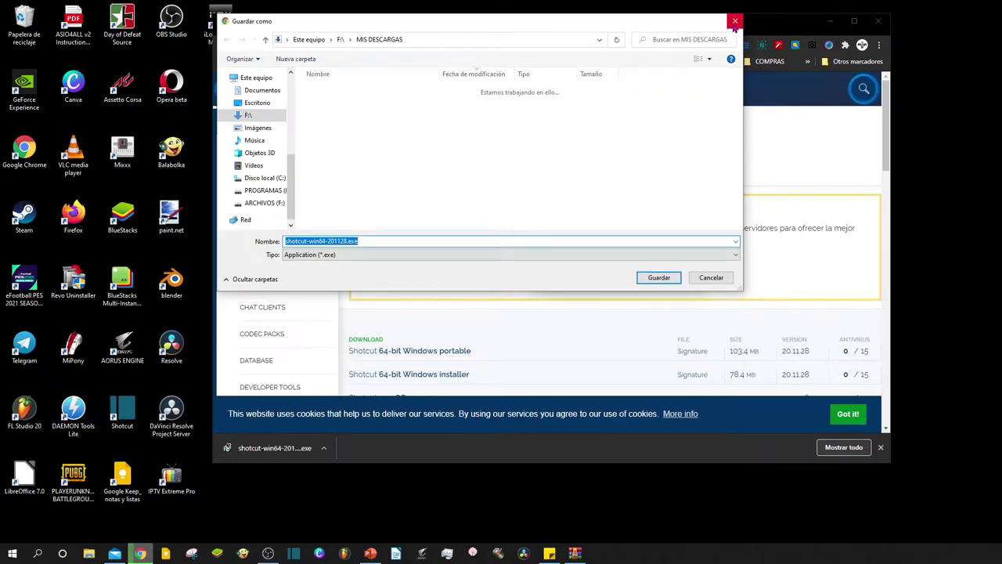
# Dismiss the repeated 'Guardar como' prompt for the Shotcut installer
pyautogui.click(735, 22)
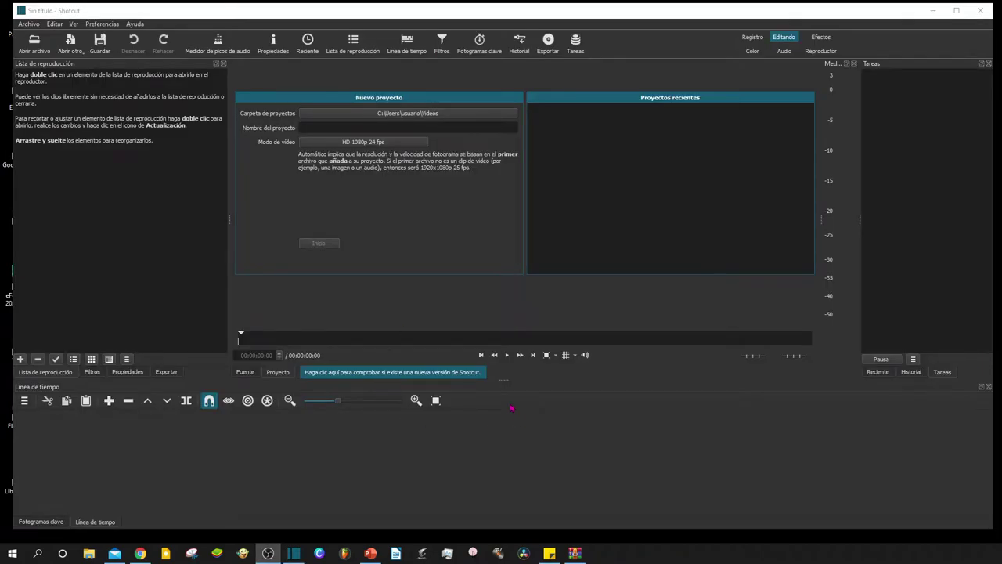
# Add Playback (Original Mix).mp3 and PLAYBACK.jpg from MI MÚSICA > Playback to Shotcut's playlist
pyautogui.click(89, 553)
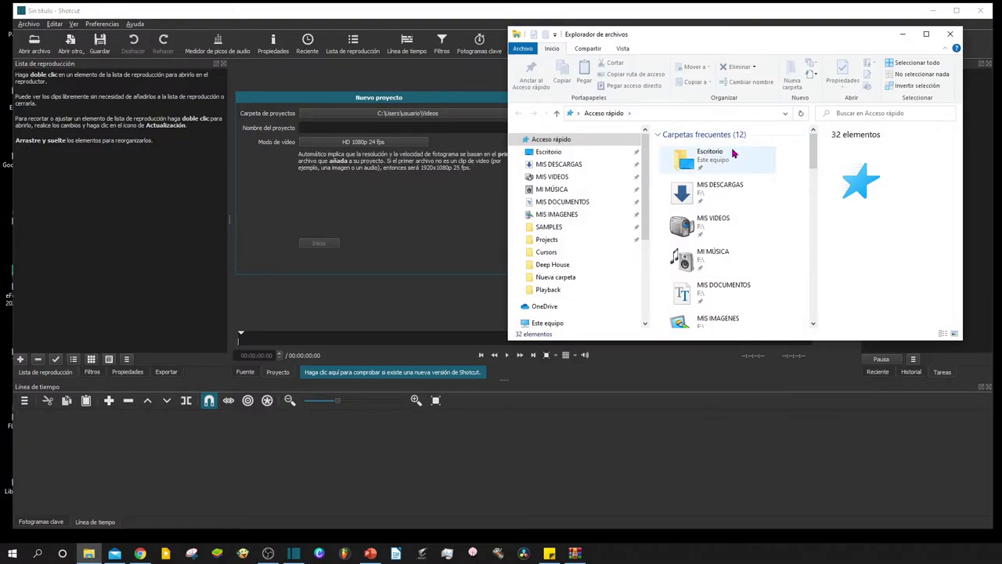
pyautogui.click(561, 191)
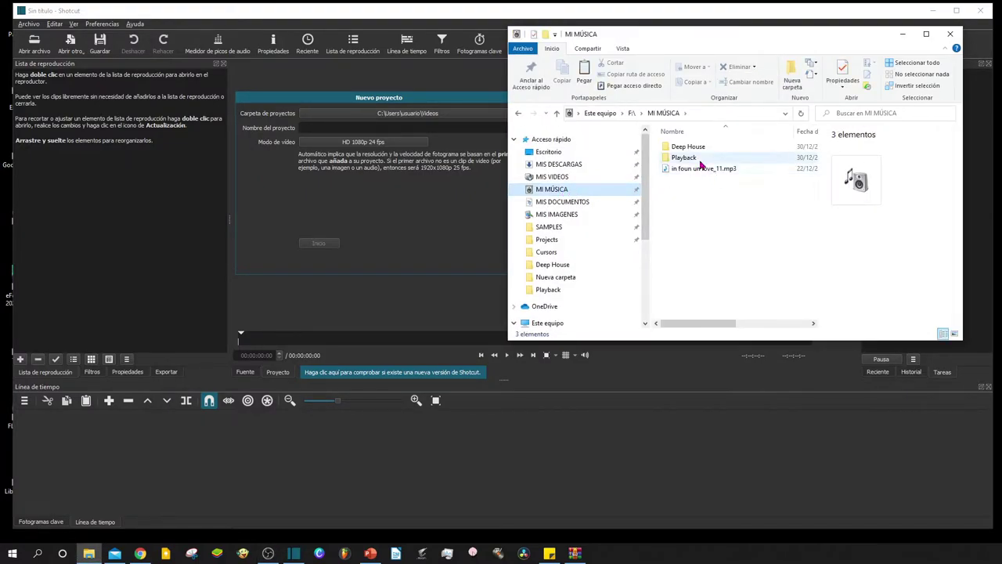
pyautogui.doubleClick(699, 161)
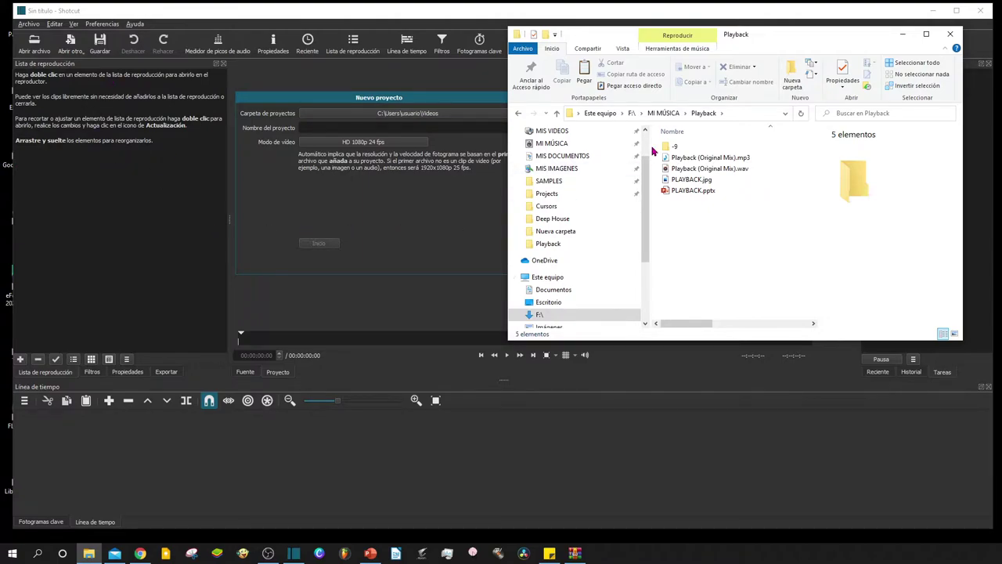
pyautogui.click(712, 161)
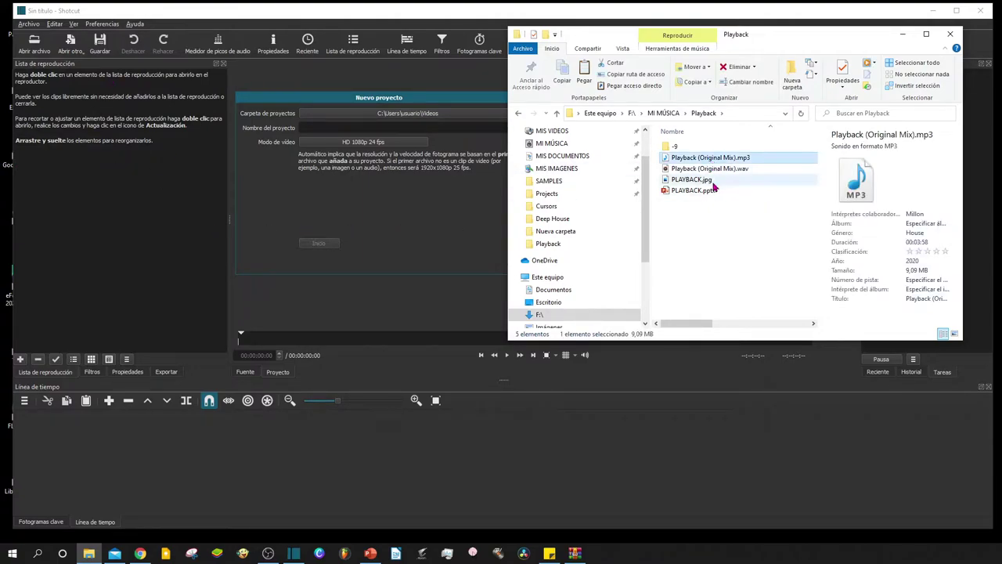
pyautogui.keyDown('ctrl'); pyautogui.click(707, 179); pyautogui.keyUp('ctrl')
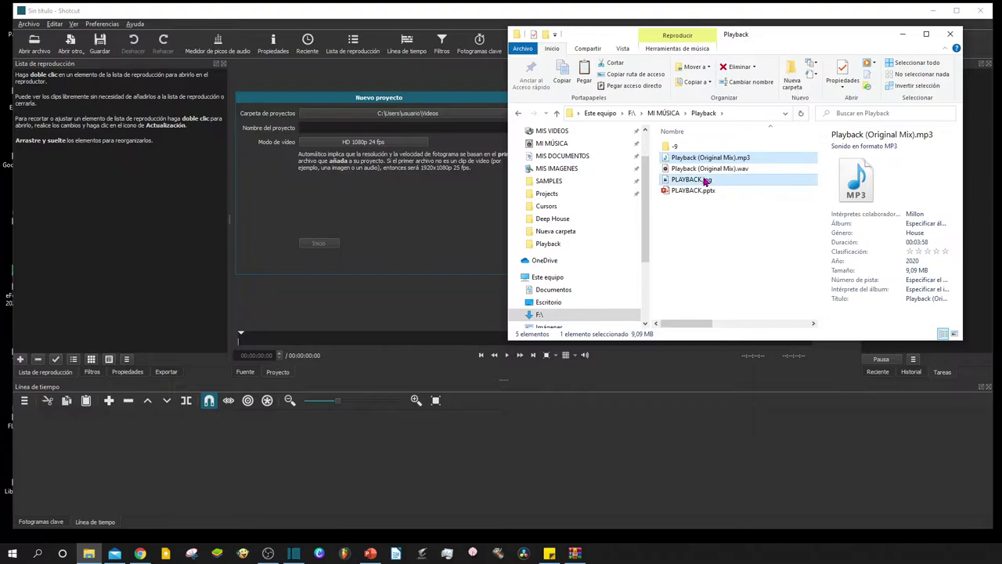
pyautogui.moveTo(705, 182); pyautogui.dragTo(79, 186)
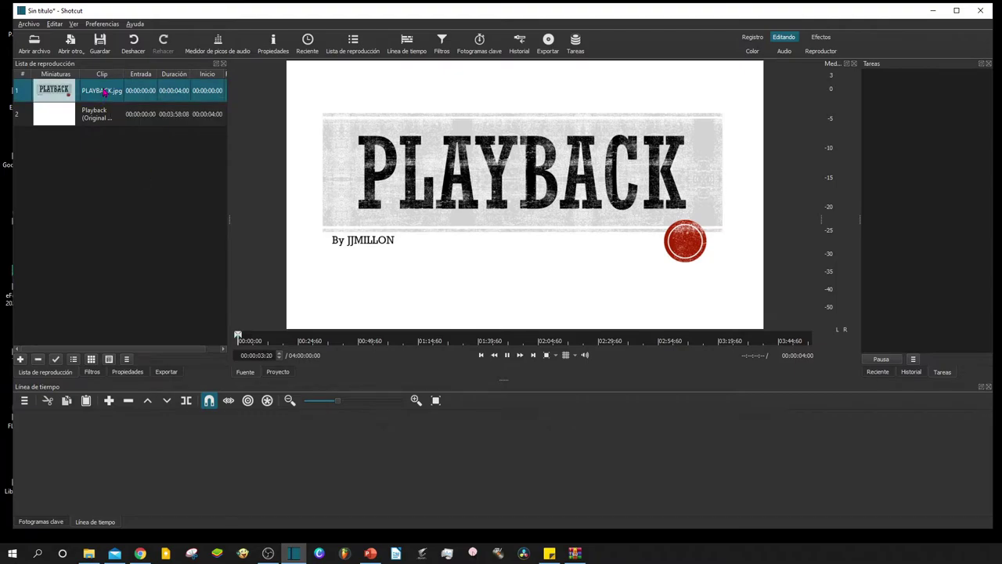
# Place PLAYBACK.jpg on video track V1 and add an audio track via Operaciones de pista
pyautogui.moveTo(104, 92)
pyautogui.mouseDown()
pyautogui.moveTo(140, 237)
pyautogui.moveTo(137, 227)
pyautogui.mouseUp()
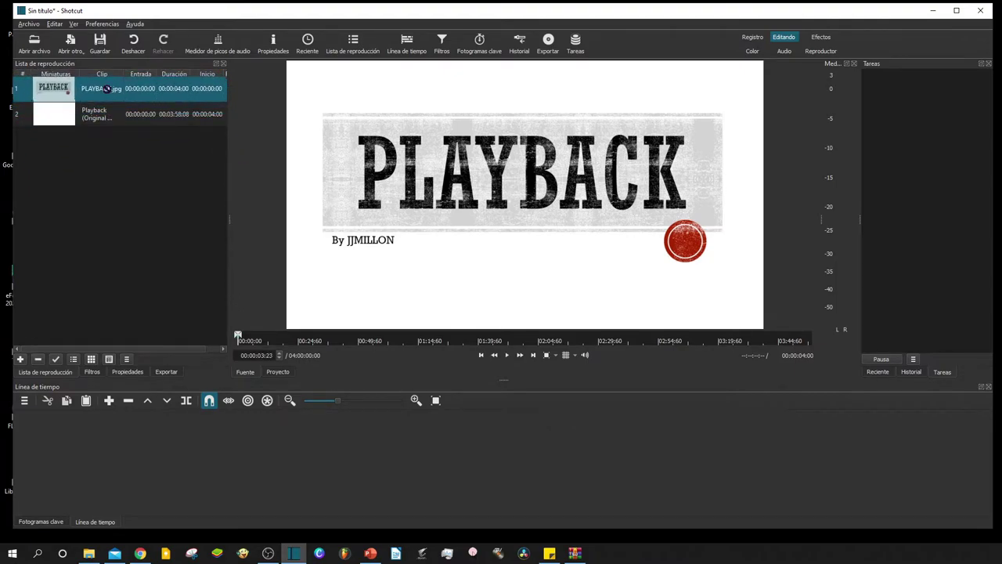
pyautogui.moveTo(104, 92); pyautogui.dragTo(100, 437)
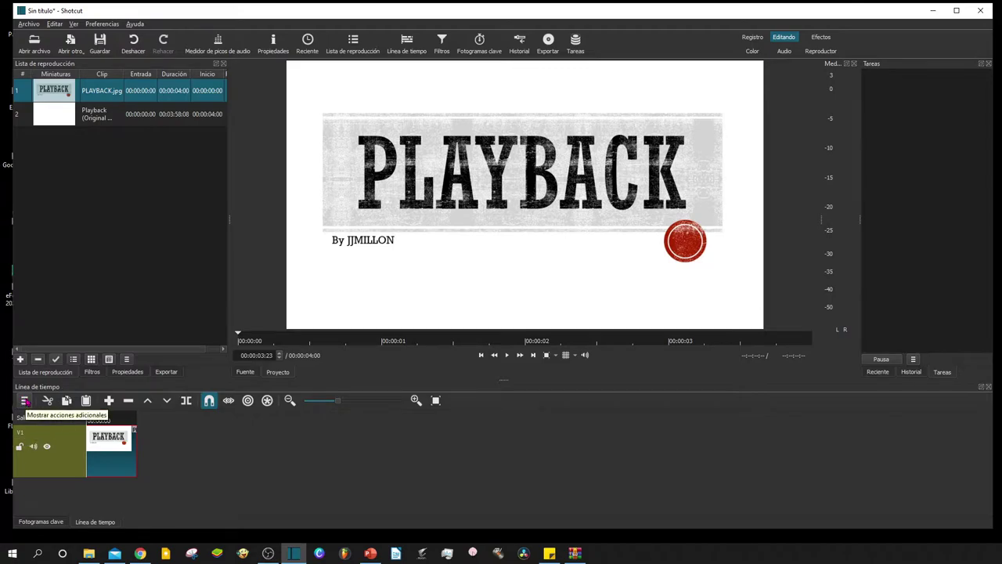
pyautogui.click(25, 401)
pyautogui.moveTo(37, 407)
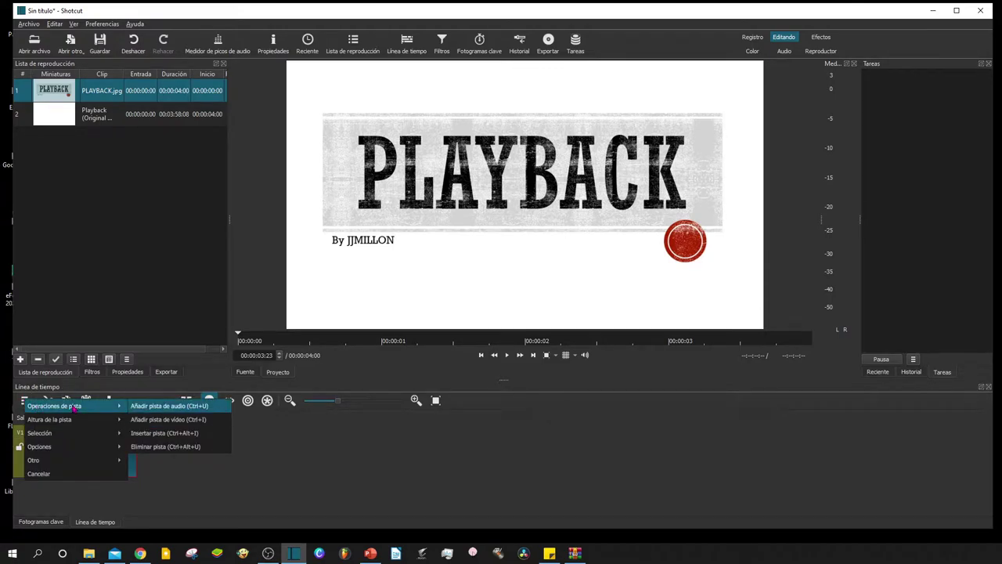
pyautogui.click(174, 407)
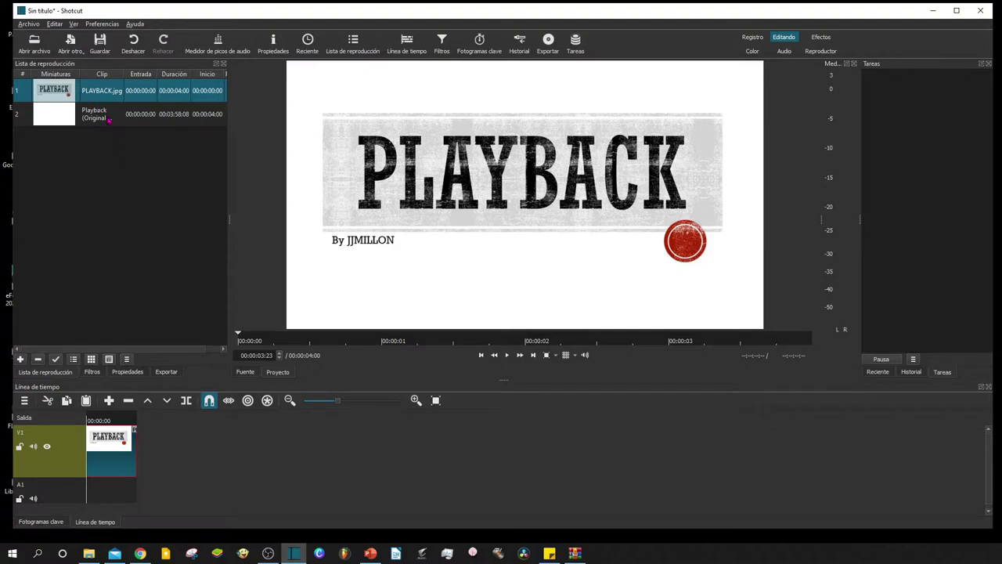
# Put the Playback (Original Mix) song onto the new audio track A1
pyautogui.click(143, 197)
pyautogui.moveTo(96, 118); pyautogui.dragTo(208, 158)
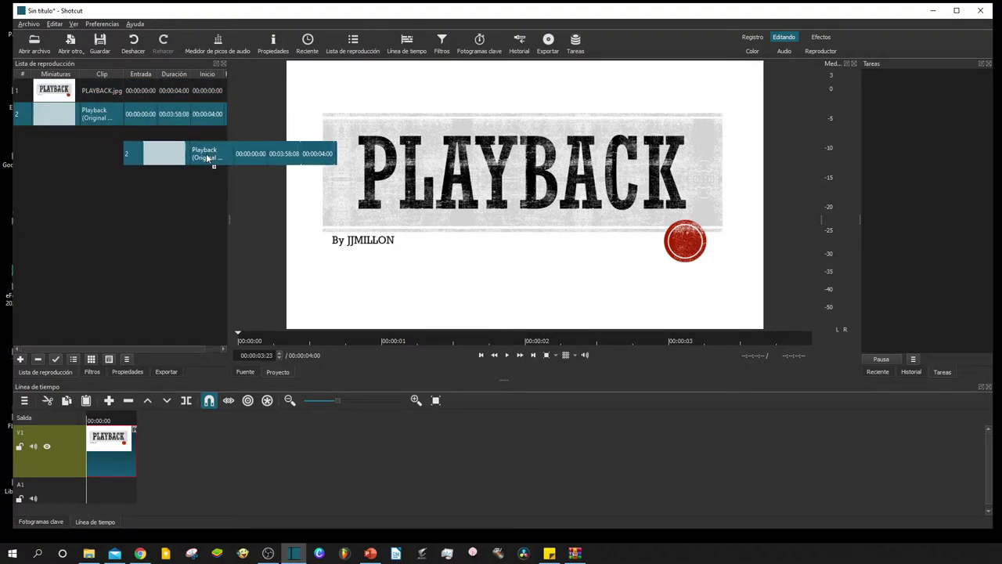
pyautogui.moveTo(207, 158); pyautogui.dragTo(92, 485)
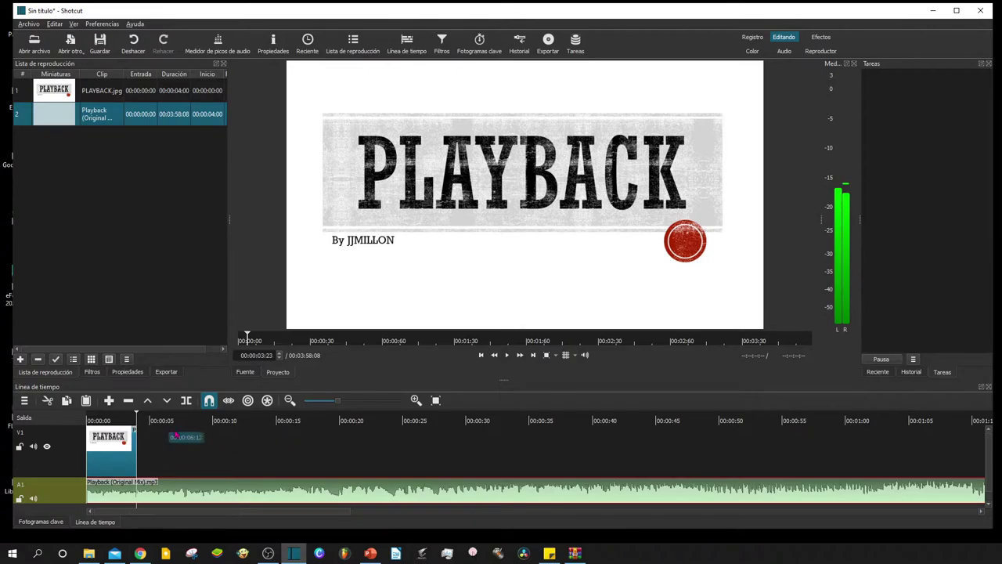
# Extend the PLAYBACK.jpg clip on V1 until it ends with the mp3 on A1
pyautogui.hscroll(1, 224, 445)
pyautogui.hscroll(1, 224, 446)
pyautogui.hscroll(-2, 224, 446)
pyautogui.moveTo(136, 429); pyautogui.dragTo(133, 430)
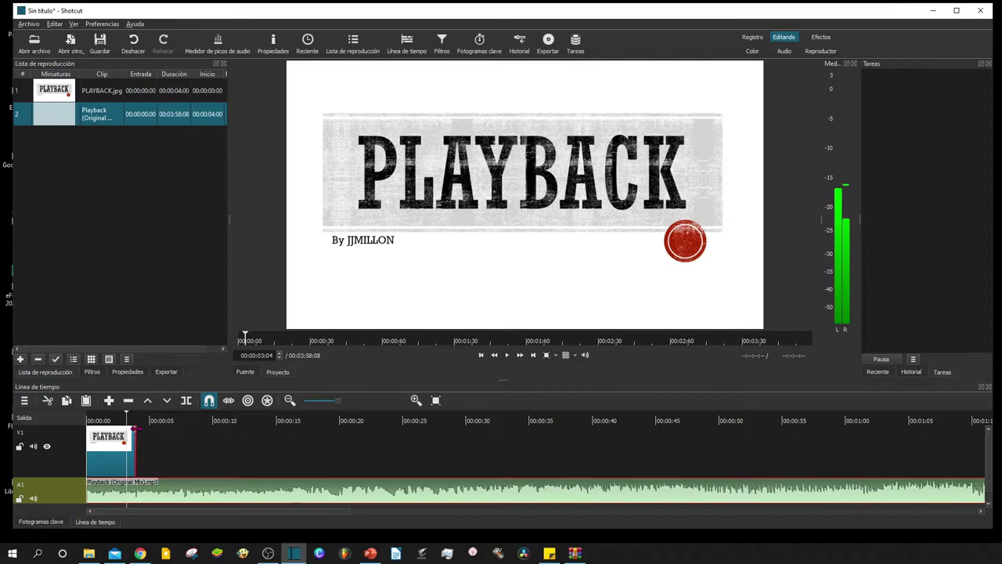
pyautogui.moveTo(134, 430); pyautogui.dragTo(865, 435)
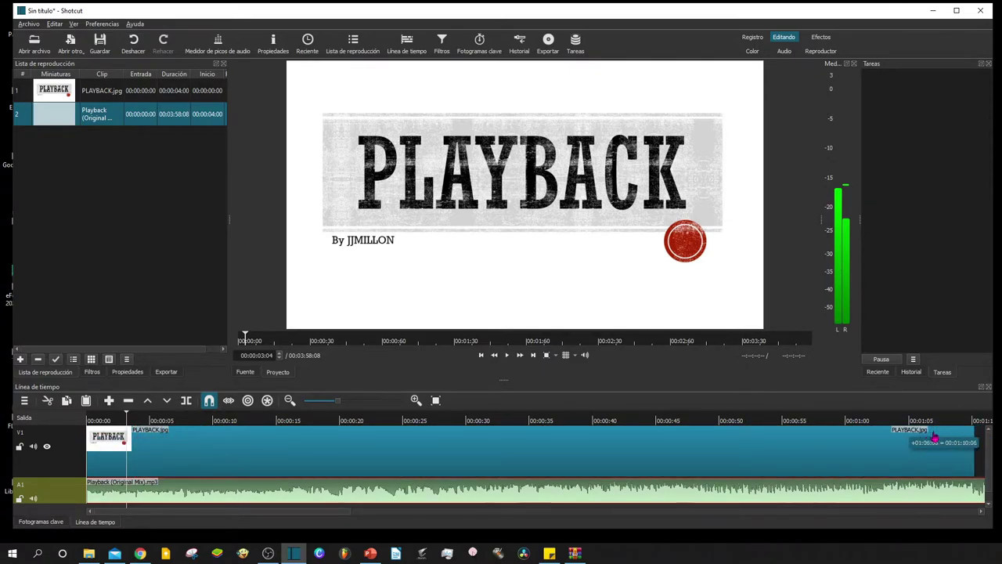
pyautogui.moveTo(865, 435); pyautogui.dragTo(823, 435)
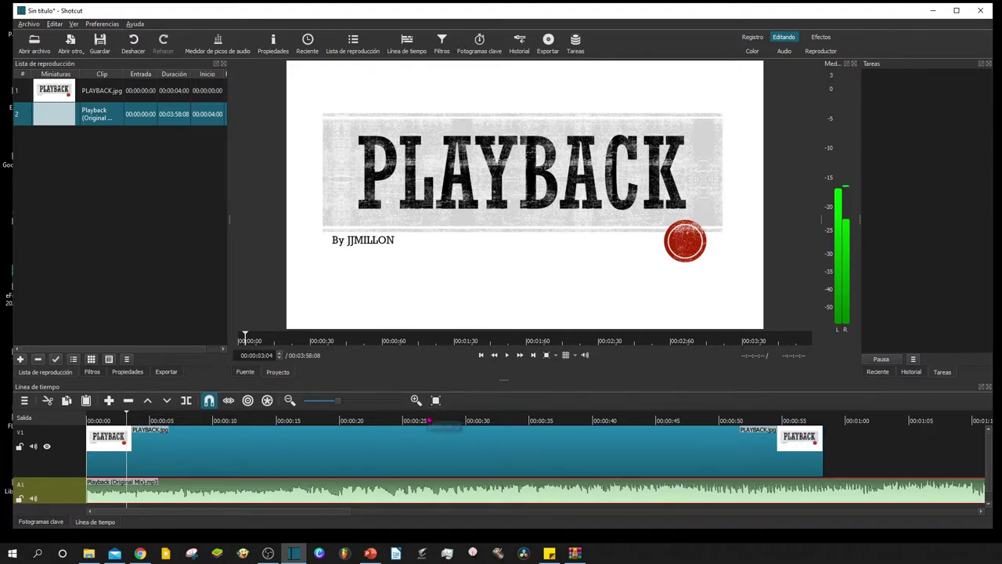
pyautogui.click(437, 400)
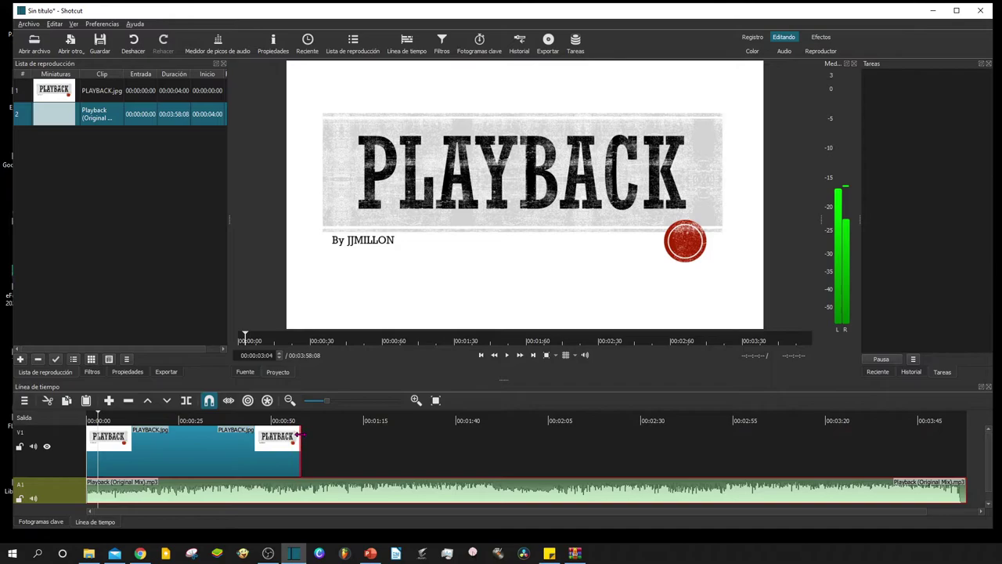
pyautogui.moveTo(293, 435); pyautogui.dragTo(965, 443)
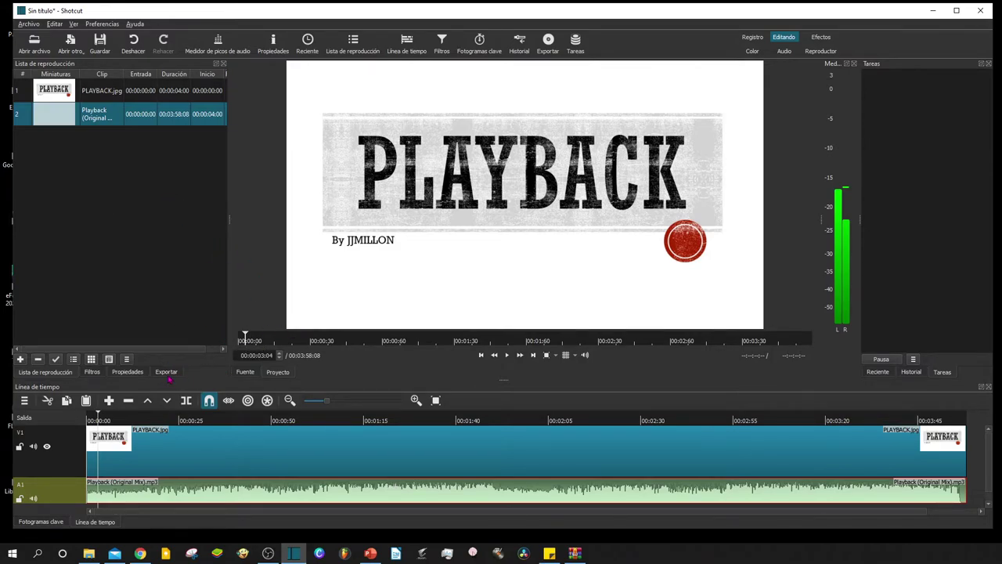
# Show the advanced Exportar settings, browsing the codec and audio tabs before returning to Vídeo
pyautogui.click(172, 373)
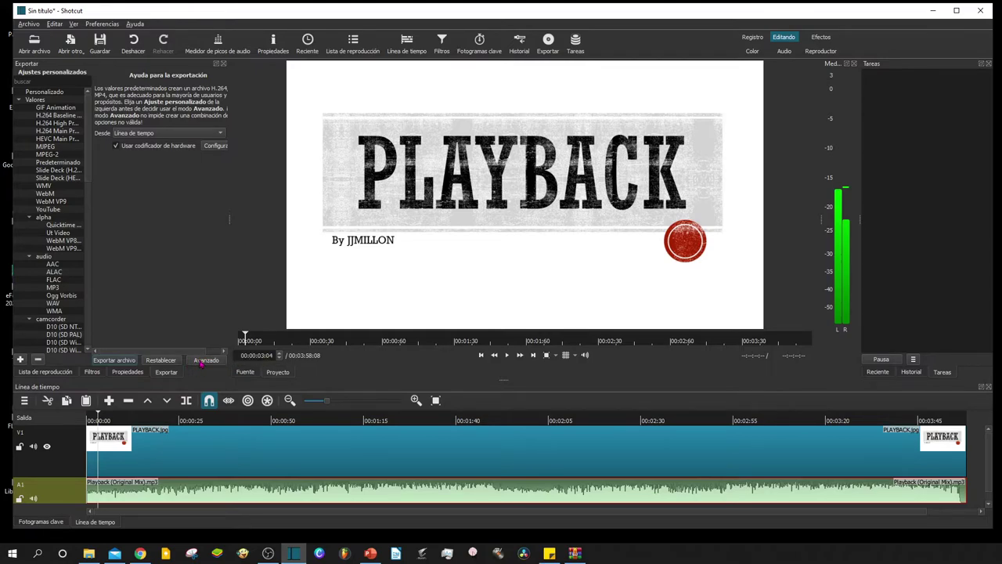
pyautogui.click(207, 361)
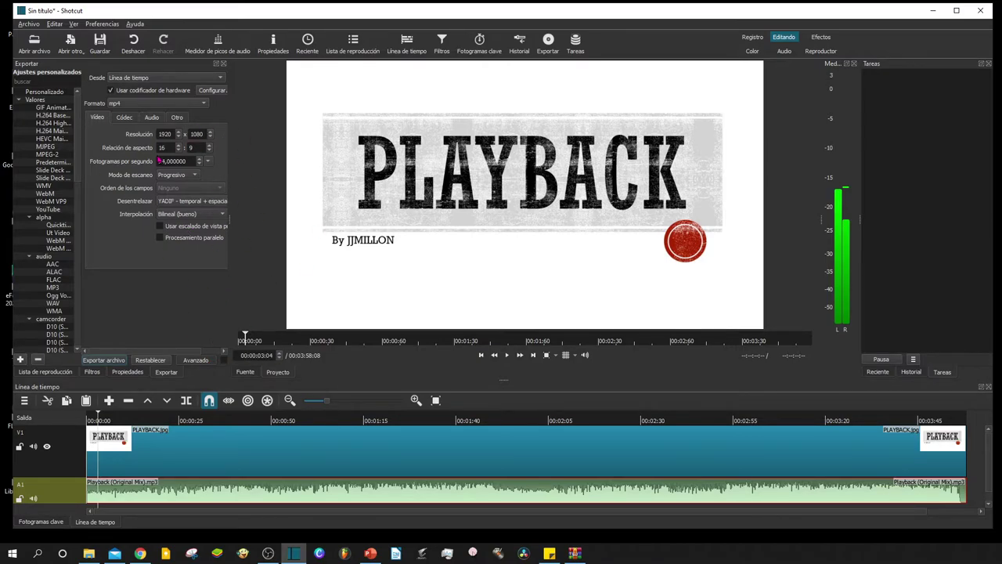
pyautogui.click(130, 117)
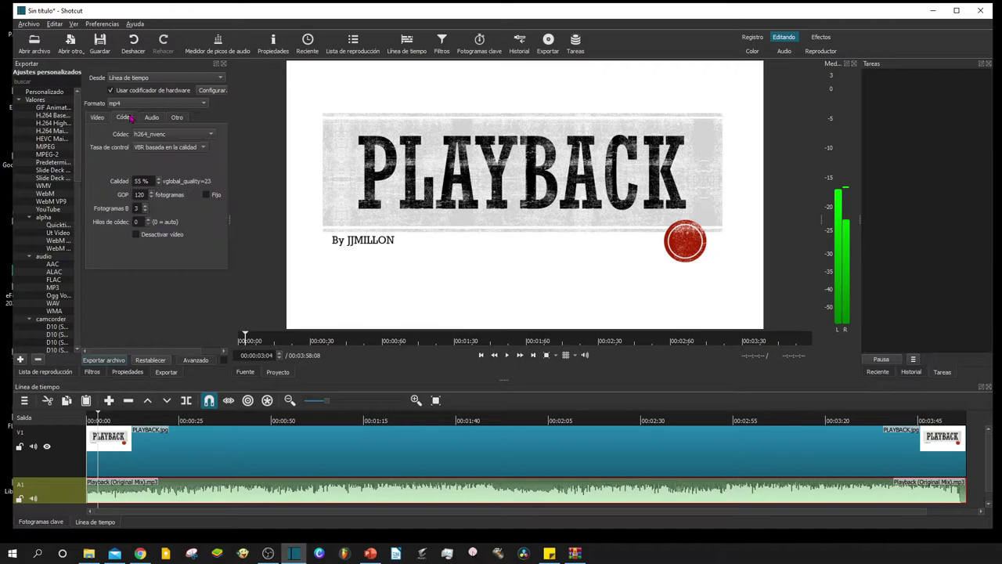
pyautogui.click(155, 117)
pyautogui.click(180, 118)
pyautogui.press('Left')
pyautogui.press('Left')
pyautogui.press('Left')
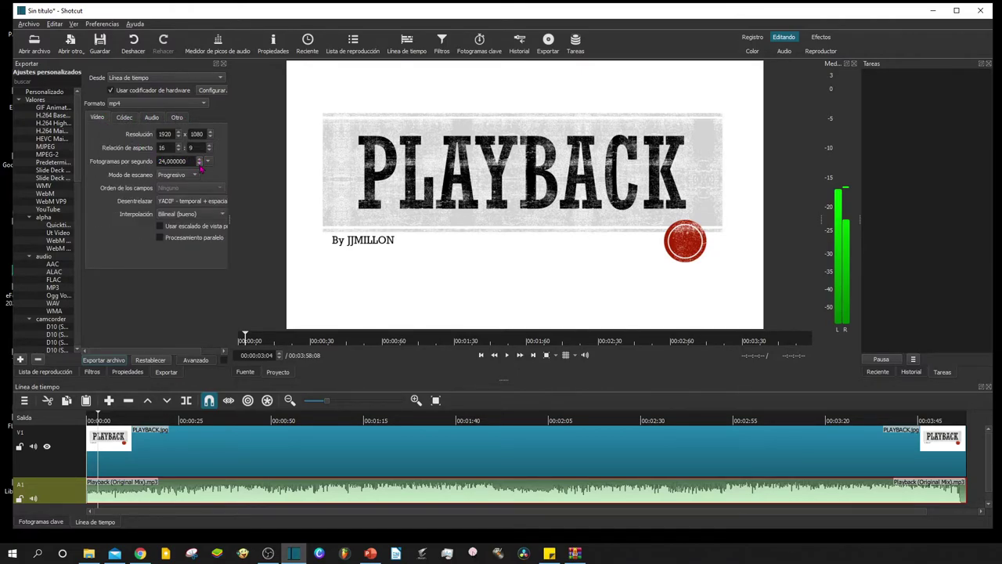
# Lower the export frame rate from 24 to 8 fps
pyautogui.doubleClick(199, 164)
pyautogui.tripleClick(199, 164)
pyautogui.write('8,000000')
pyautogui.click(261, 184)
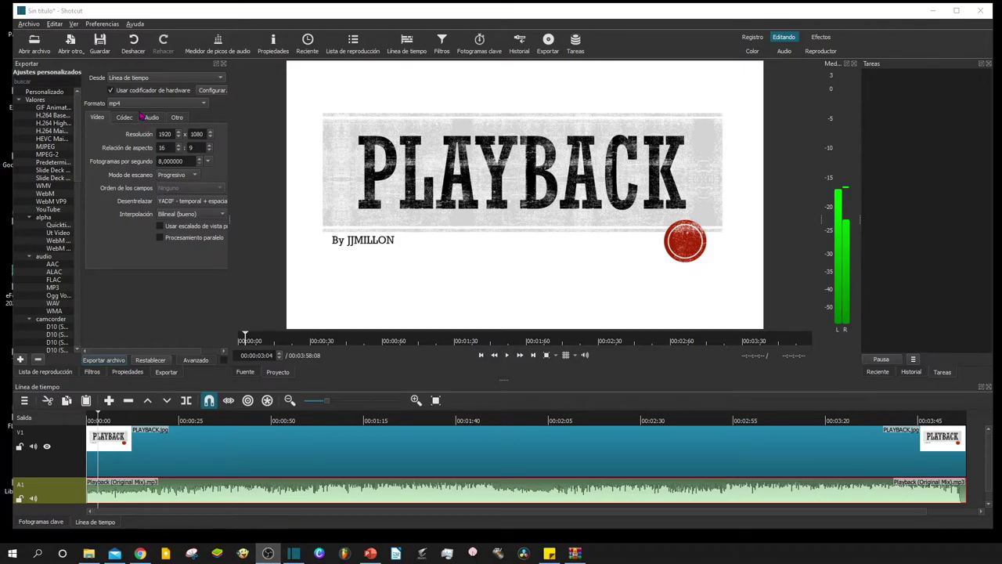
# Create a custom 1920x1080 video mode named '1 FPS' at 1 frame per second
pyautogui.click(102, 24)
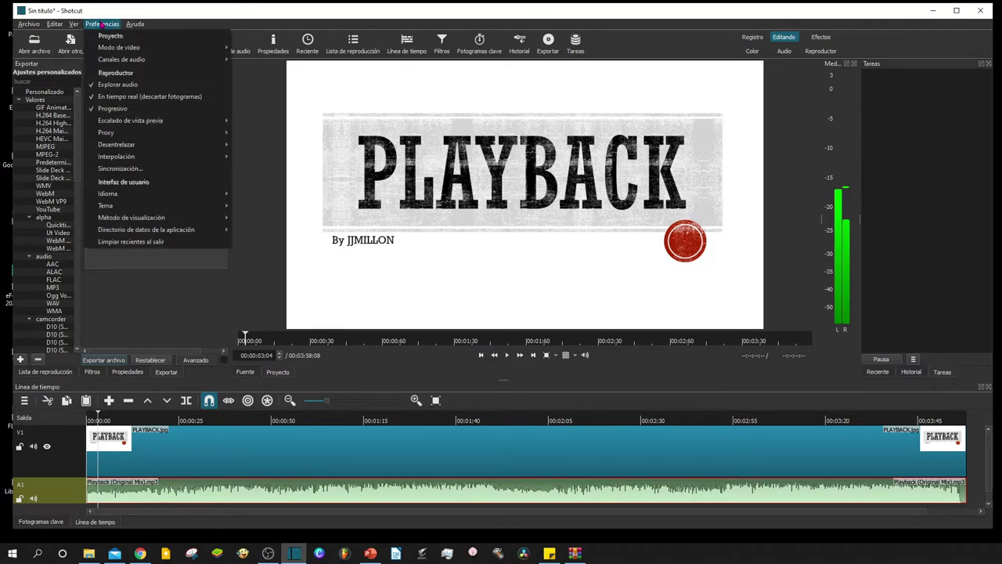
pyautogui.moveTo(112, 51)
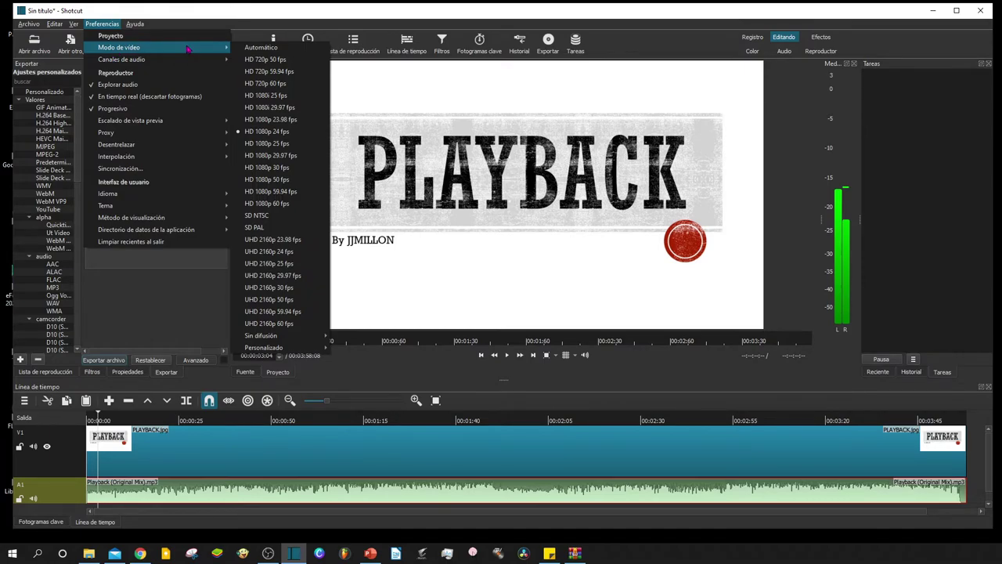
pyautogui.moveTo(283, 350)
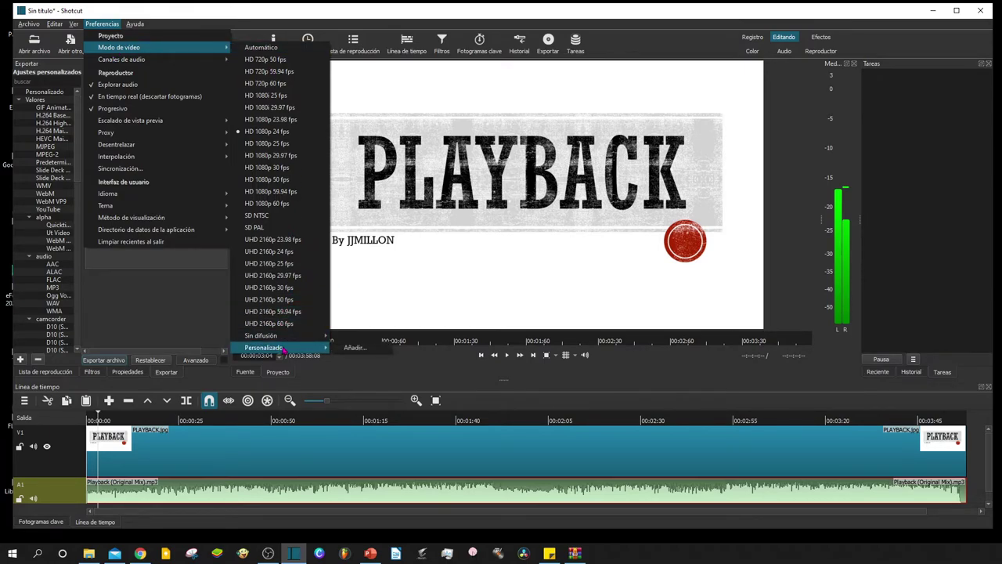
pyautogui.click(354, 347)
pyautogui.write('1 FPS')
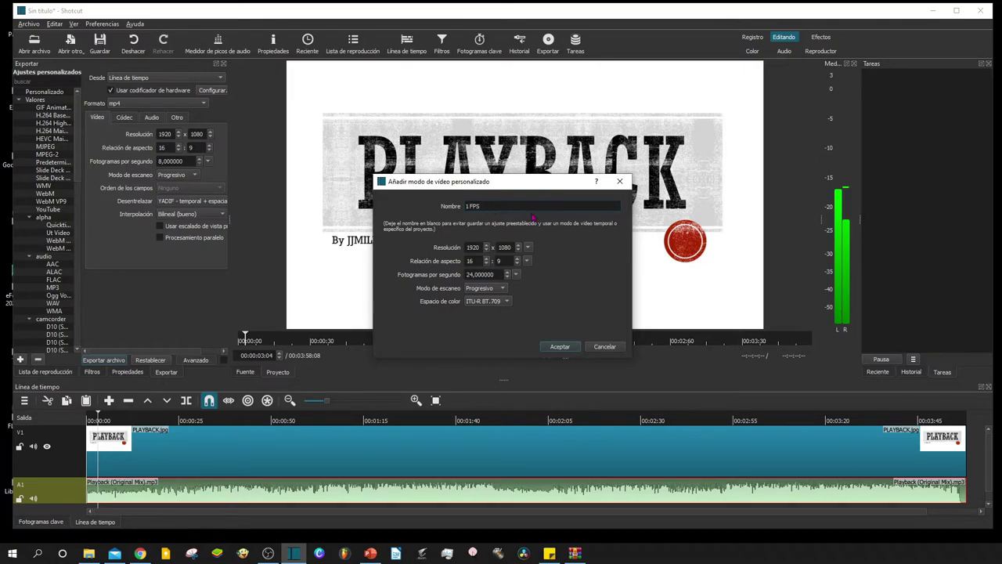
pyautogui.click(516, 274)
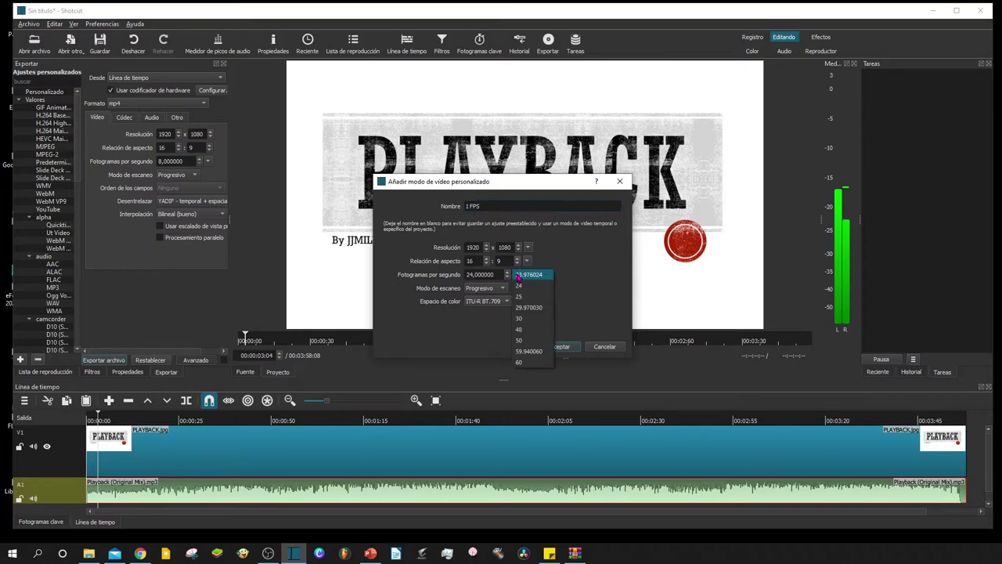
pyautogui.click(494, 275)
pyautogui.doubleClick(493, 274)
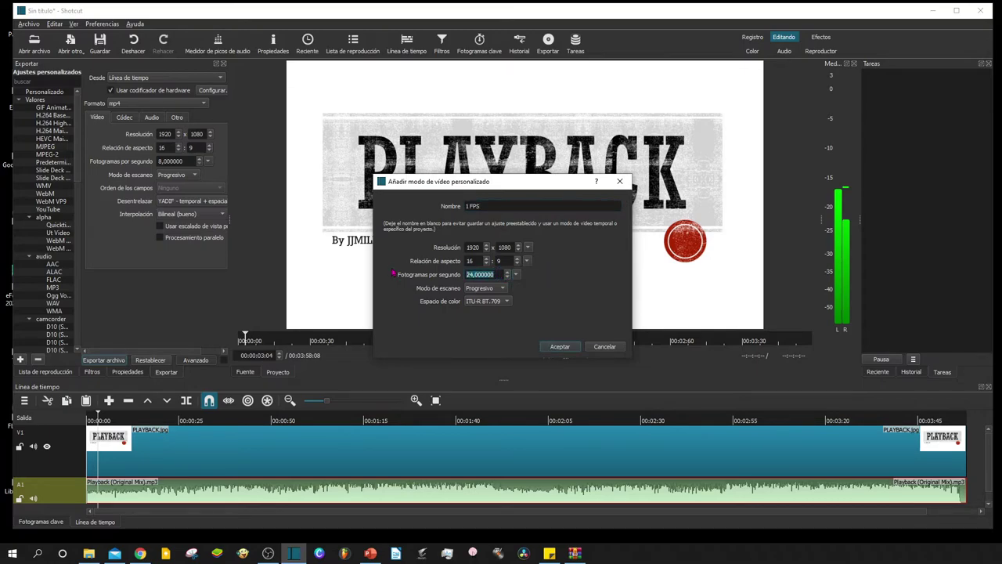
pyautogui.write('1')
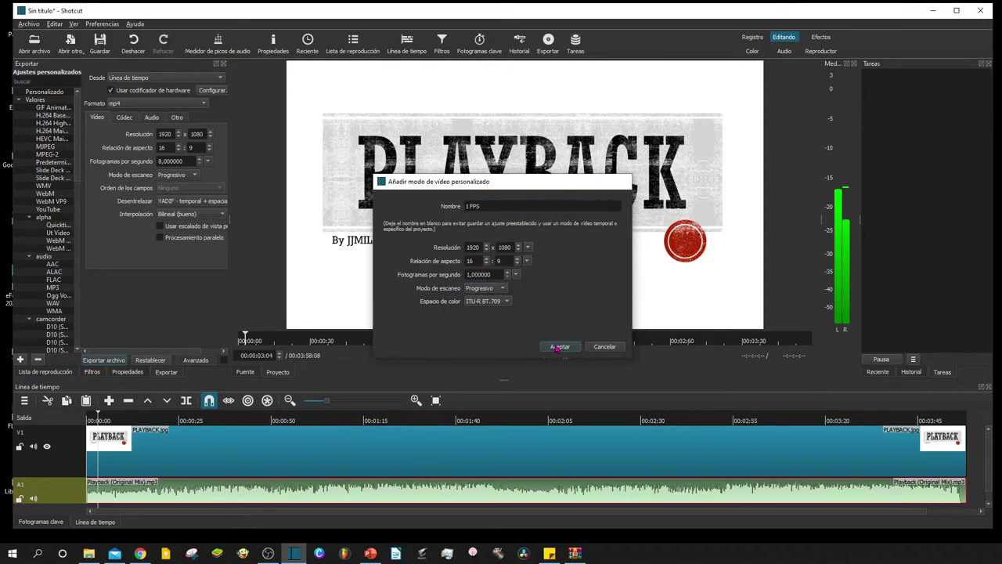
pyautogui.click(559, 347)
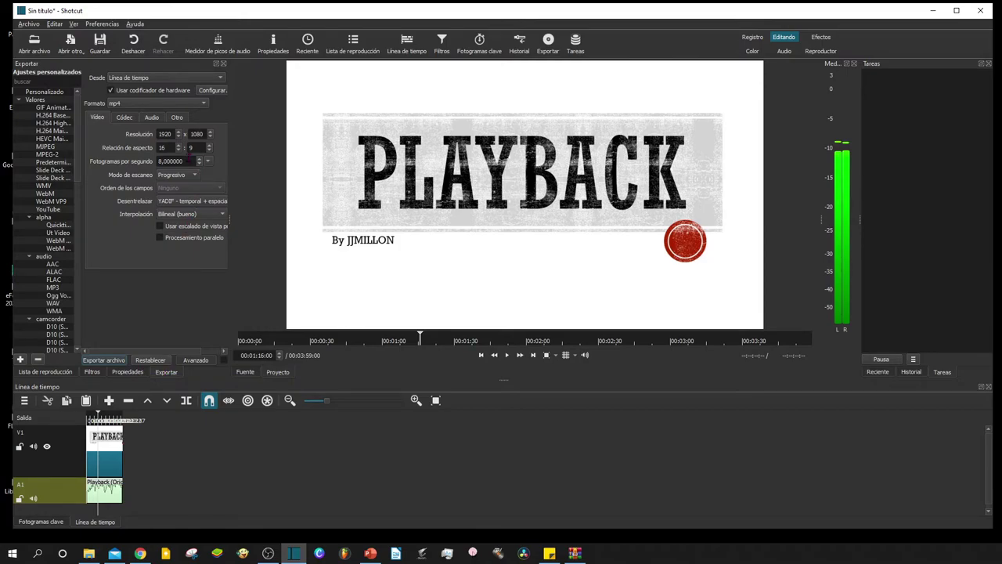
# Change the mp4 export frame rate from 8 to 1 fps and begin exporting
pyautogui.click(65, 374)
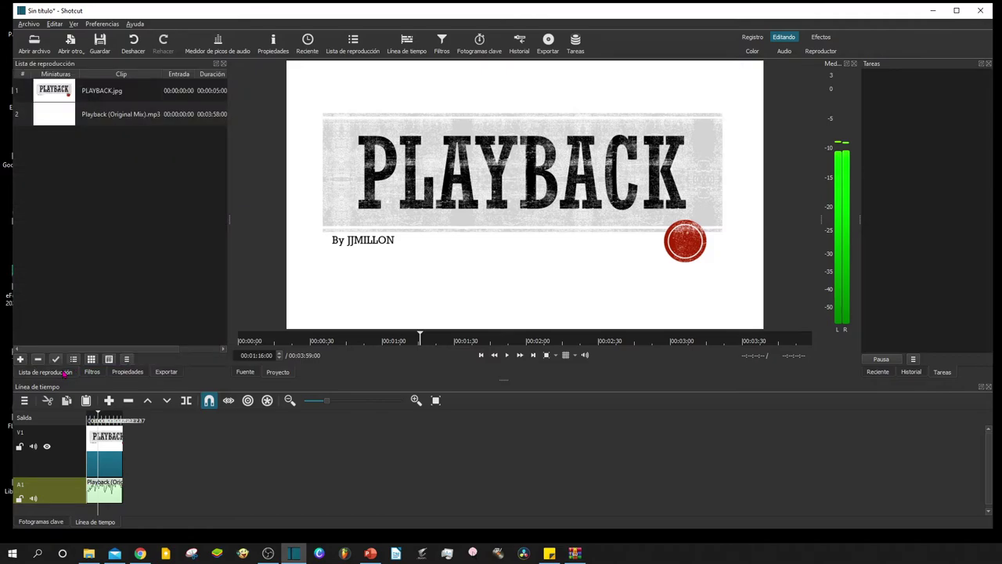
pyautogui.click(168, 373)
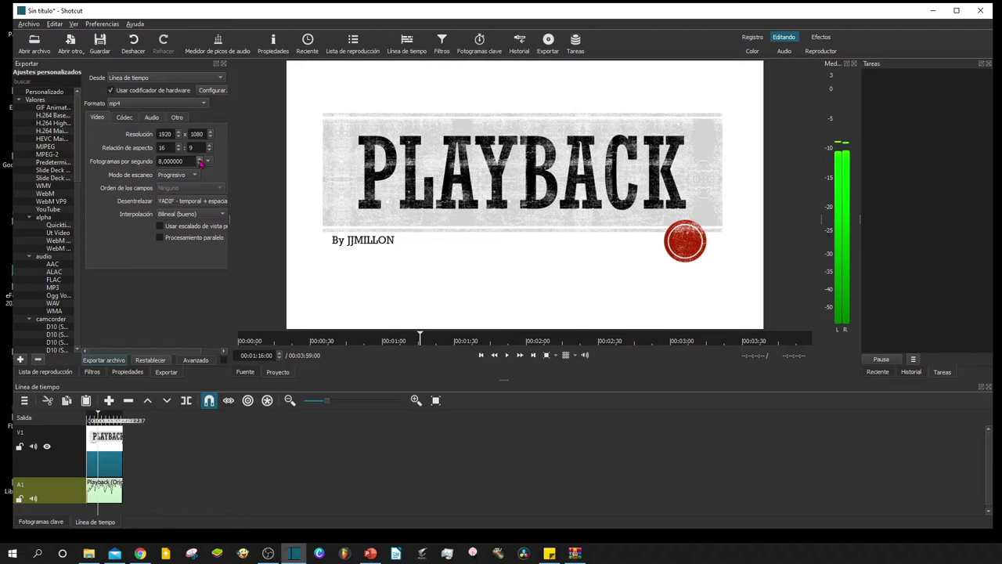
pyautogui.moveTo(195, 162); pyautogui.dragTo(104, 161)
pyautogui.write('1')
pyautogui.press('Return')
pyautogui.click(118, 358)
# Save the MP4 export as 'DDDDDDDDDX' in MIS DESCARGAS and let the job render
pyautogui.click(120, 359)
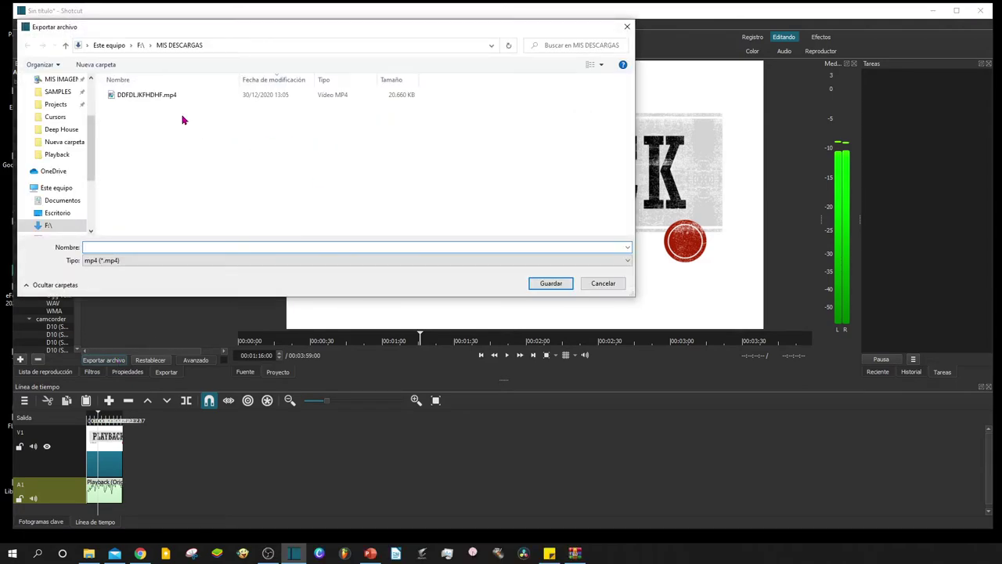
pyautogui.write('DDDDDDDDDX')
pyautogui.click(553, 284)
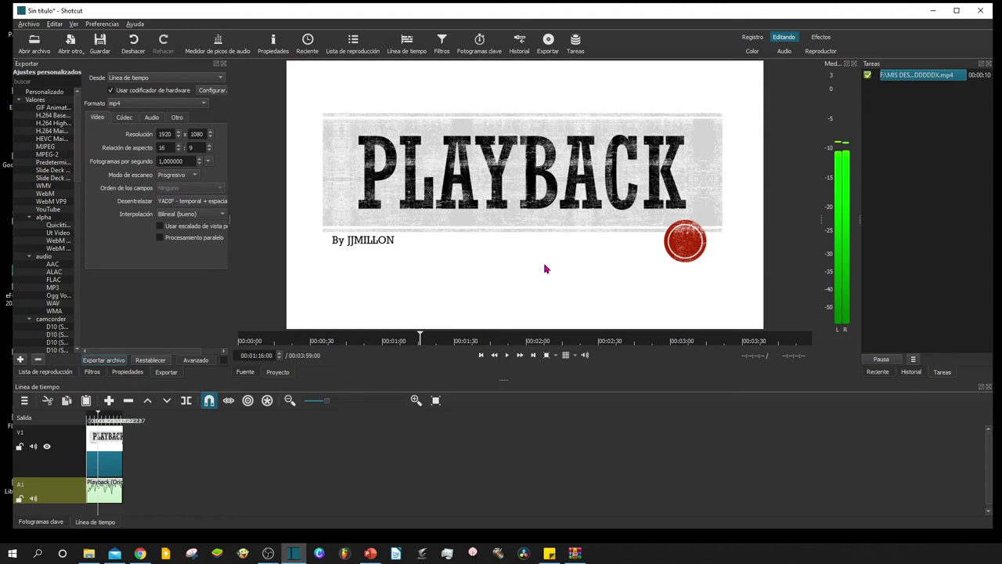
pyautogui.click(776, 341)
pyautogui.click(494, 355)
pyautogui.click(507, 355)
pyautogui.hotkey('alt', 'Tab')
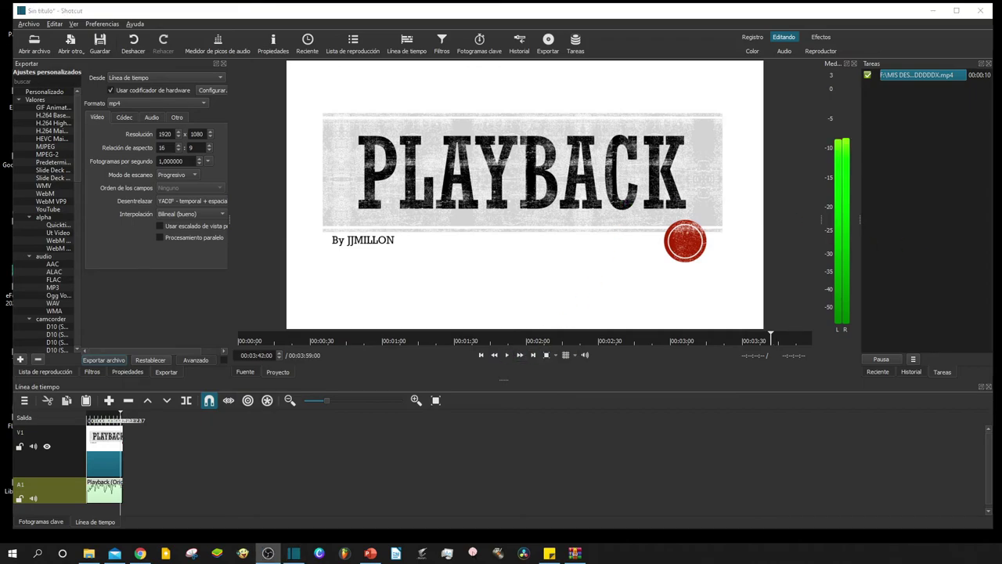